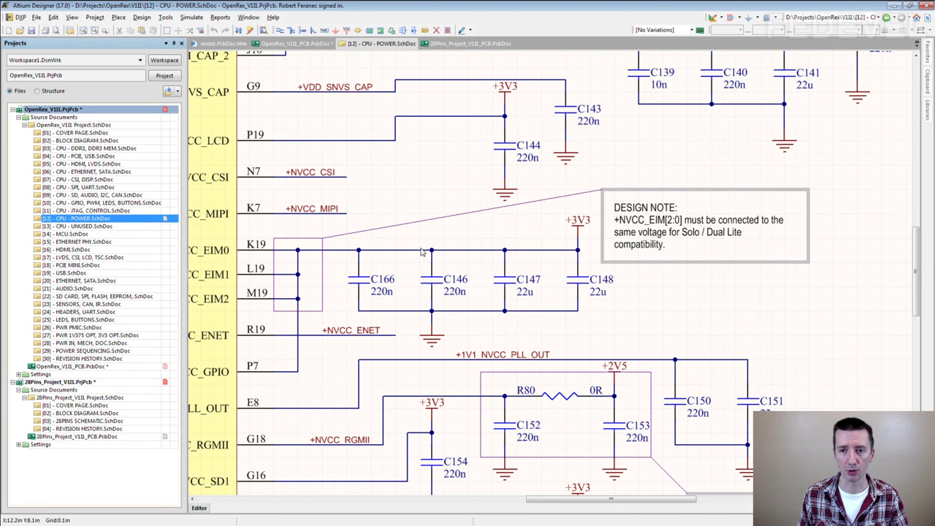
Step: Pan around the power schematic sheet to center on the +NVCC power net labels
mouse_move(470, 236)
right_down()
mouse_move(470, 164)
mouse_move(510, 125)
mouse_move(463, 235)
right_up()
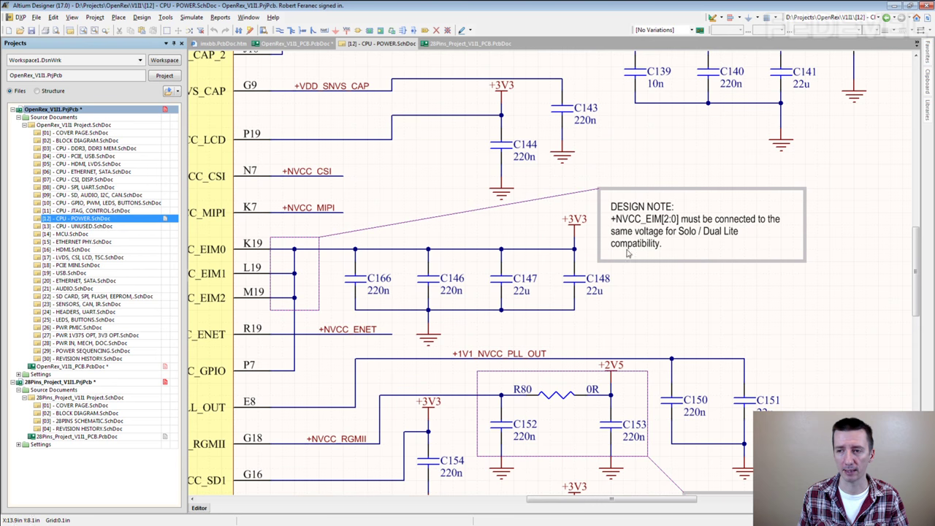
right_drag(625, 158, 603, 162)
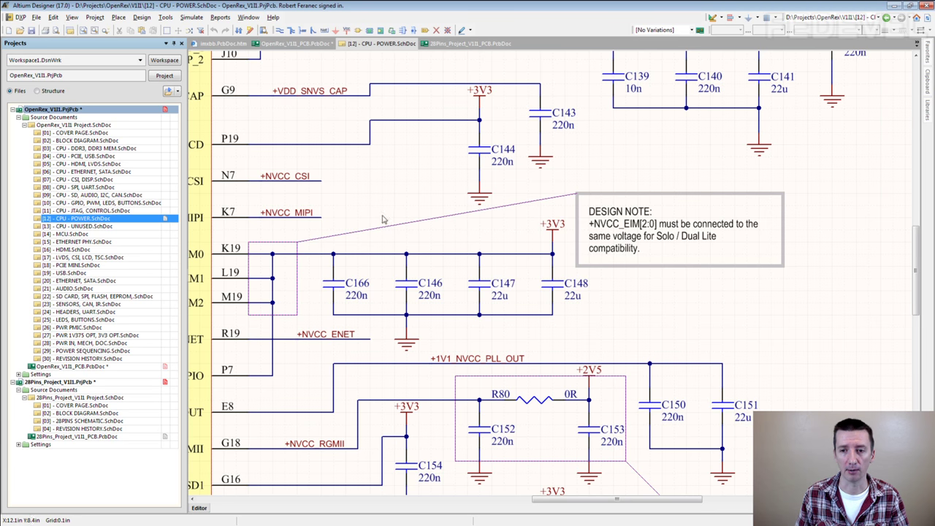
ctrl+scroll(385, 191, down, 3)
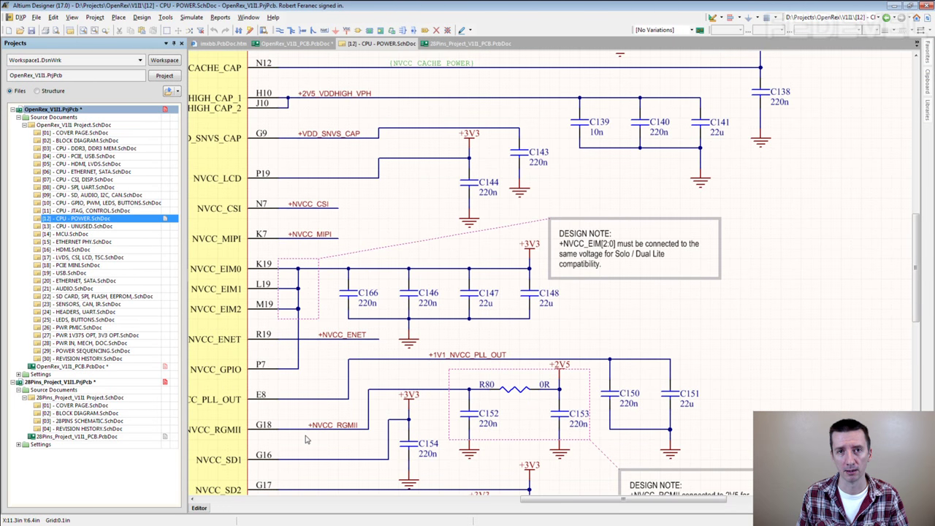
right_drag(391, 264, 388, 173)
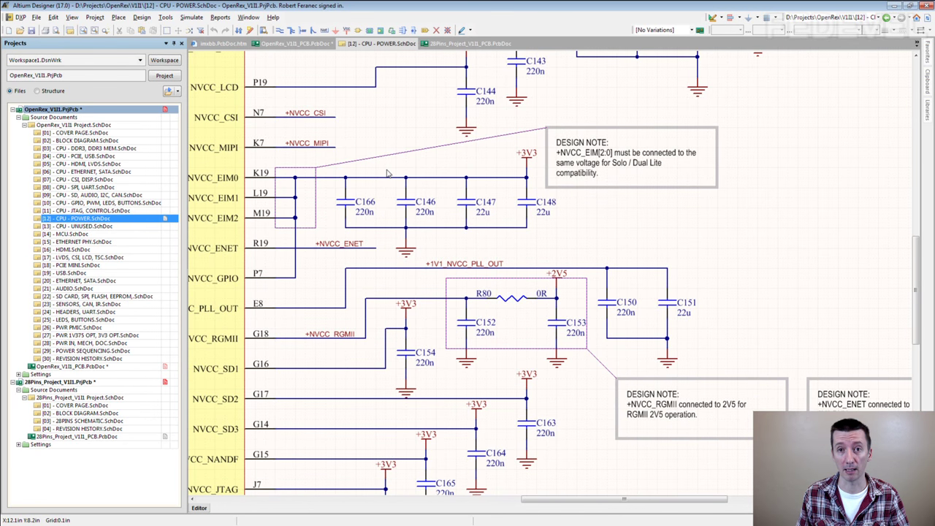
mouse_move(358, 362)
right_down()
mouse_move(337, 278)
mouse_move(344, 220)
mouse_move(353, 368)
right_up()
right_drag(359, 174, 369, 254)
ctrl+scroll(315, 120, up, 2)
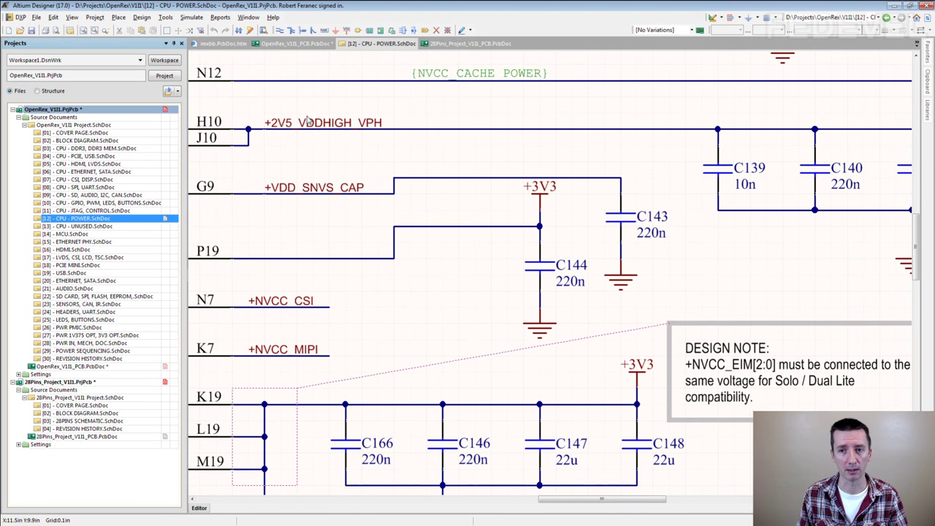
ctrl+scroll(313, 124, down, 3)
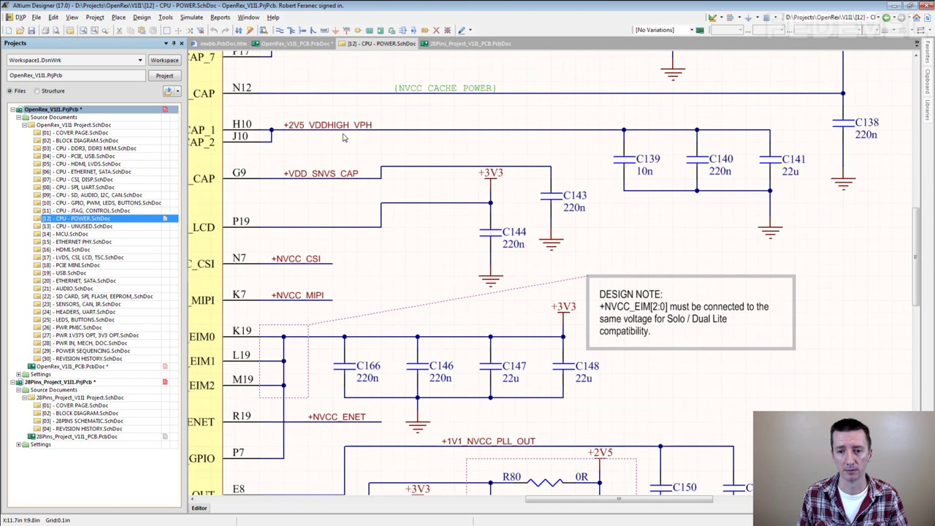
right_drag(402, 362, 378, 267)
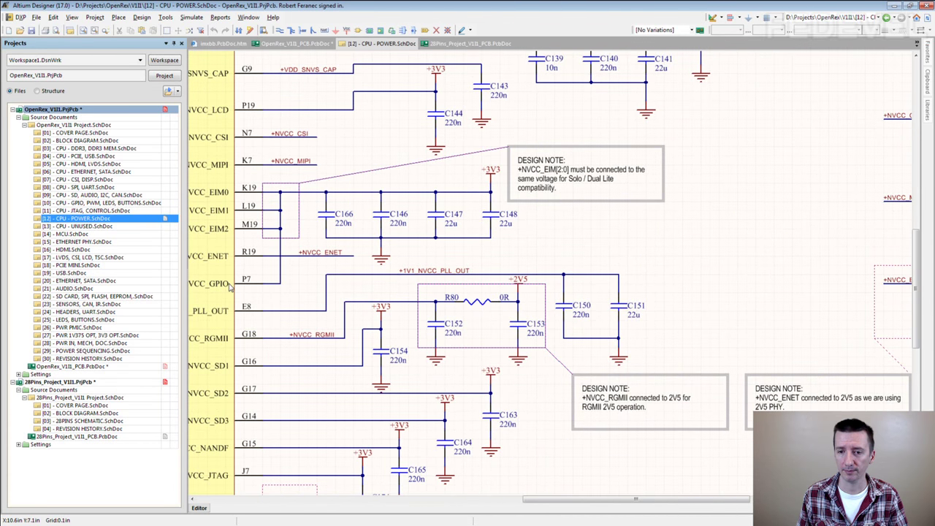
Step: Open the OpenRex PCB, highlight +1V2_ETH in the PCB panel's Nets list, and view layer L10
double_click(89, 368)
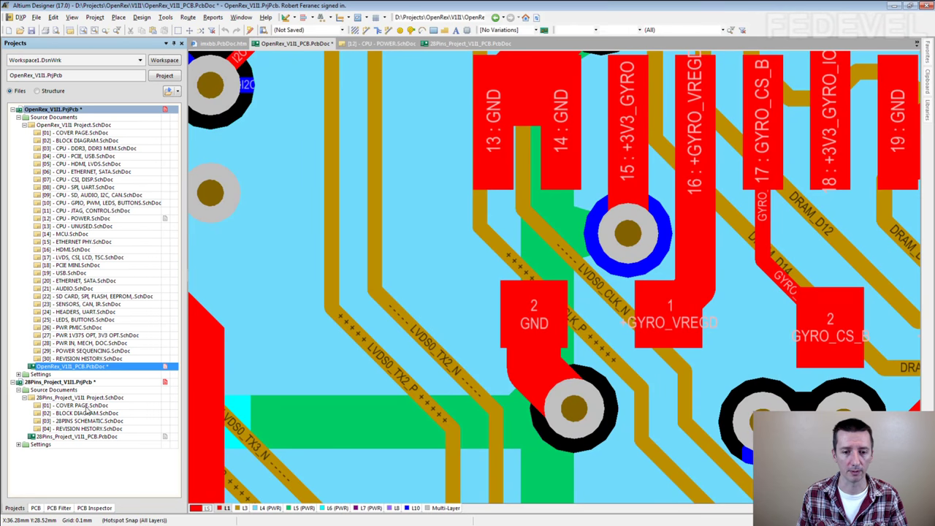
click(36, 509)
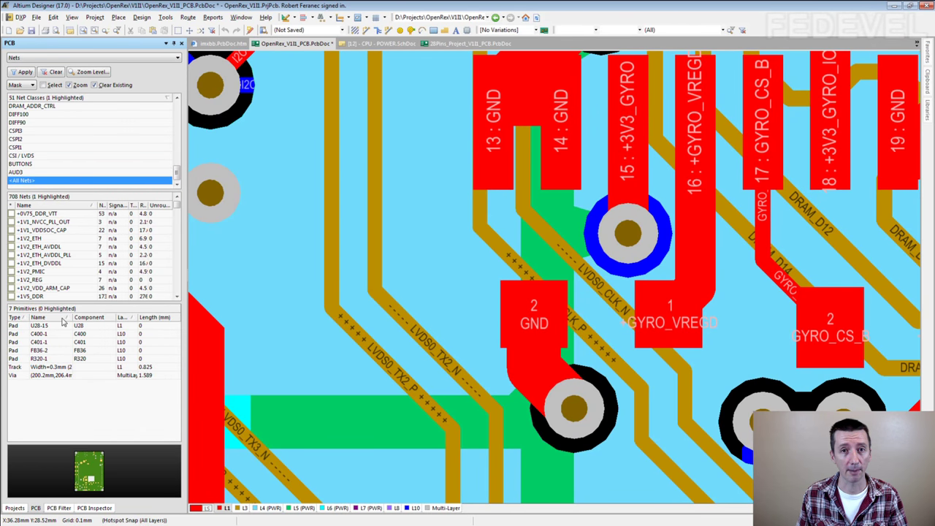
click(48, 240)
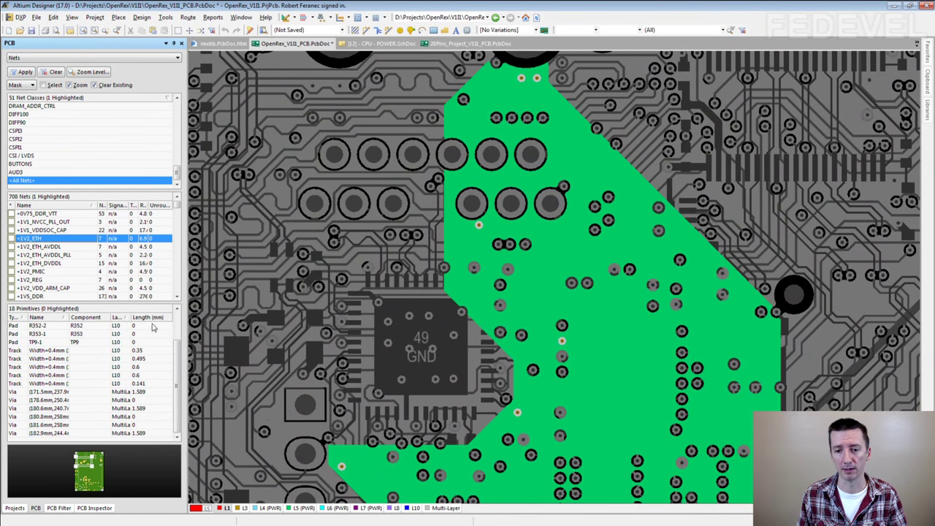
click(412, 508)
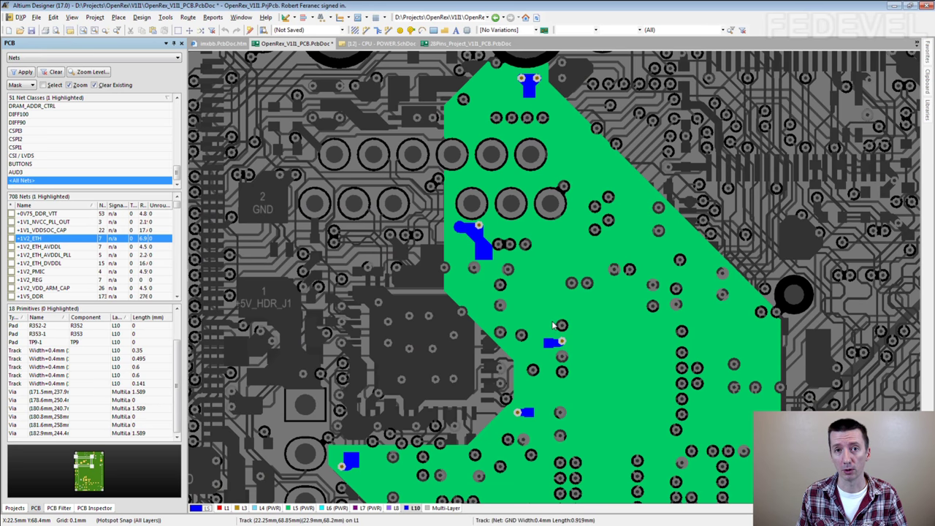
Step: Highlight the +1V2_PMIC, +1V2_REG, +1V2_VDD_ARM_CAP and +1V5_DDR nets in turn, panning across the +1V5_DDR area
click(32, 272)
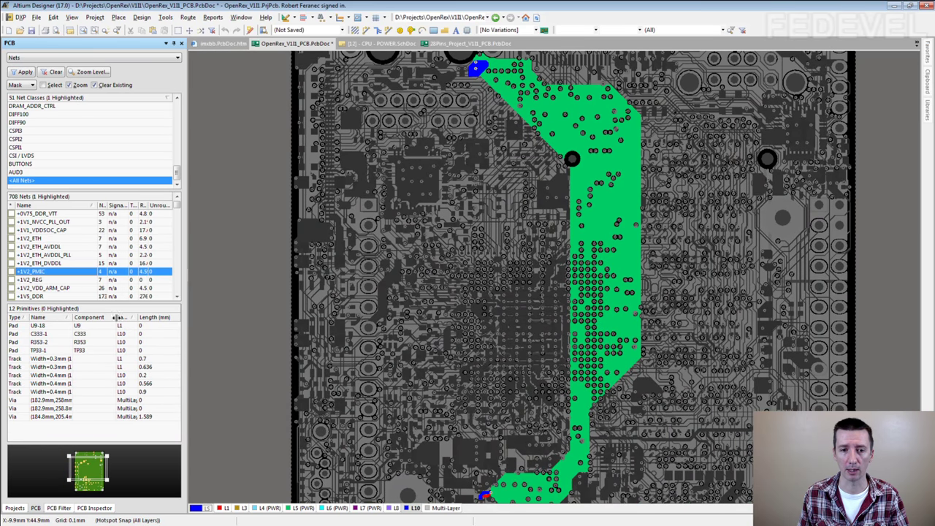
click(57, 281)
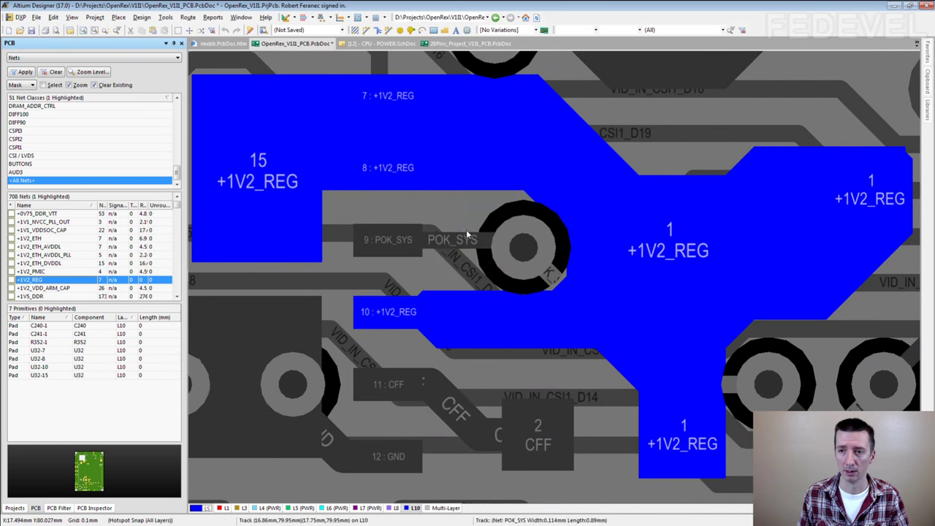
click(49, 288)
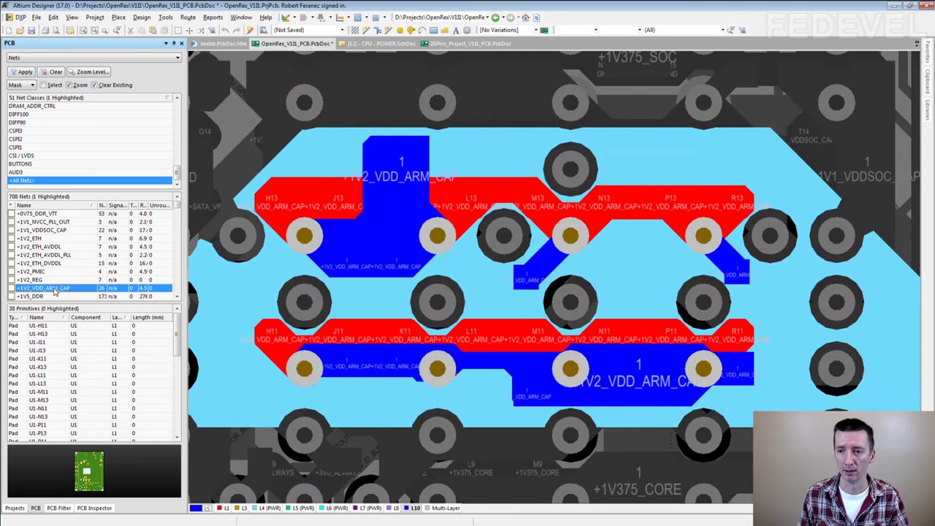
click(38, 297)
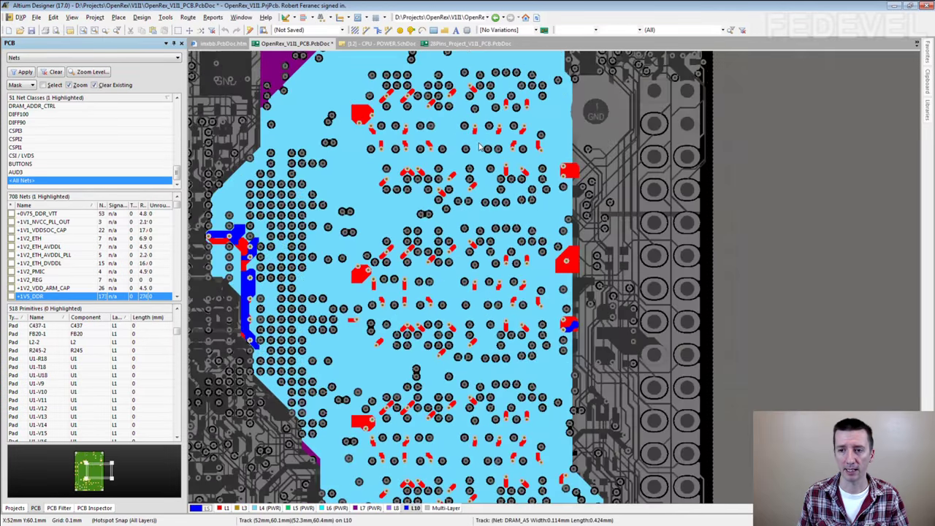
right_drag(475, 102, 413, 417)
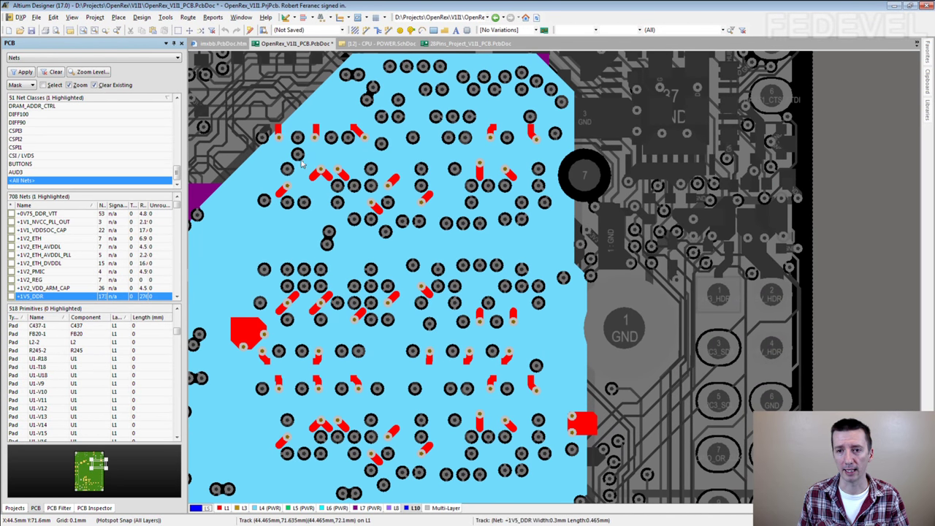
scroll(401, 387, down, 6)
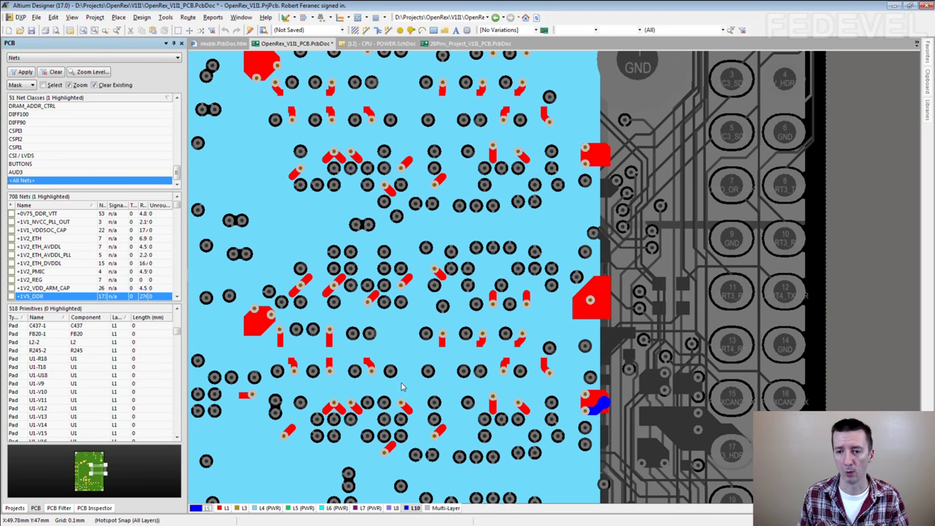
scroll(402, 387, down, 6)
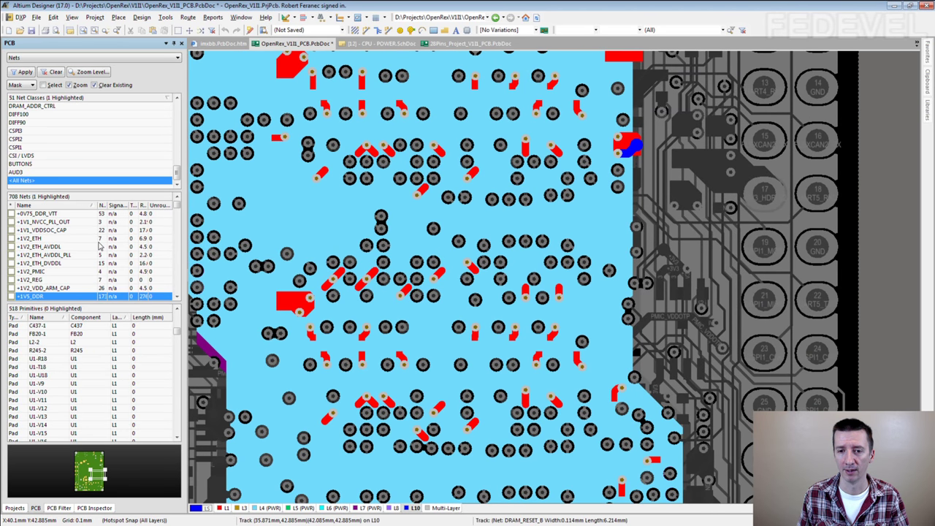
Step: Highlight +1V2_ETH, then switch to +1V2_PMIC to show its long, narrow copper area
click(42, 239)
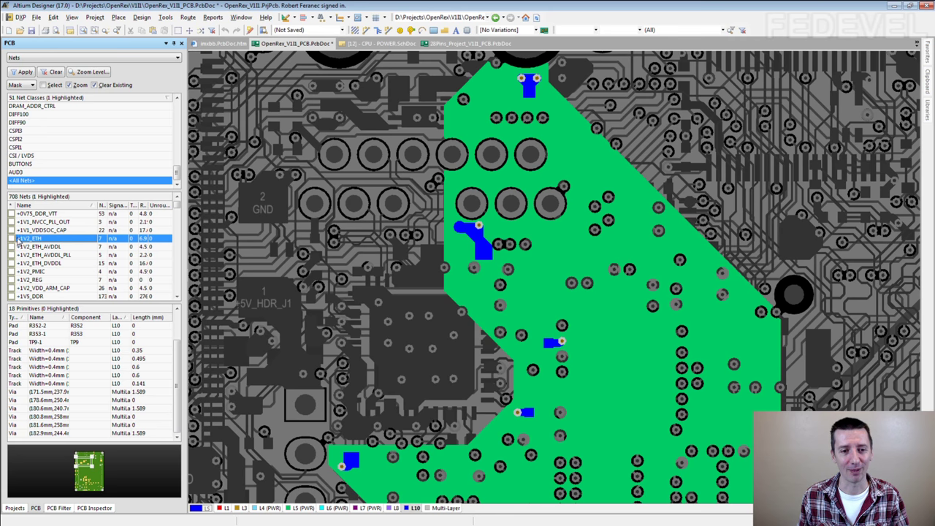
click(38, 273)
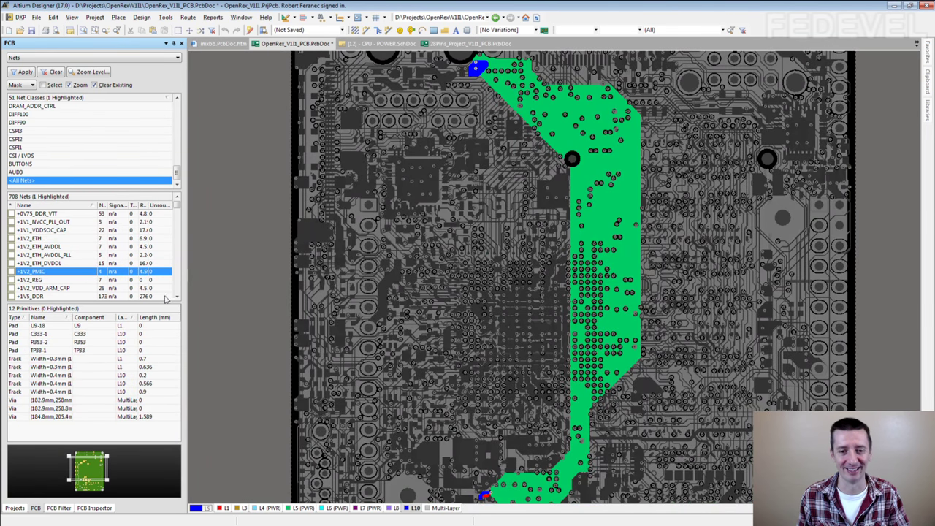
click(177, 298)
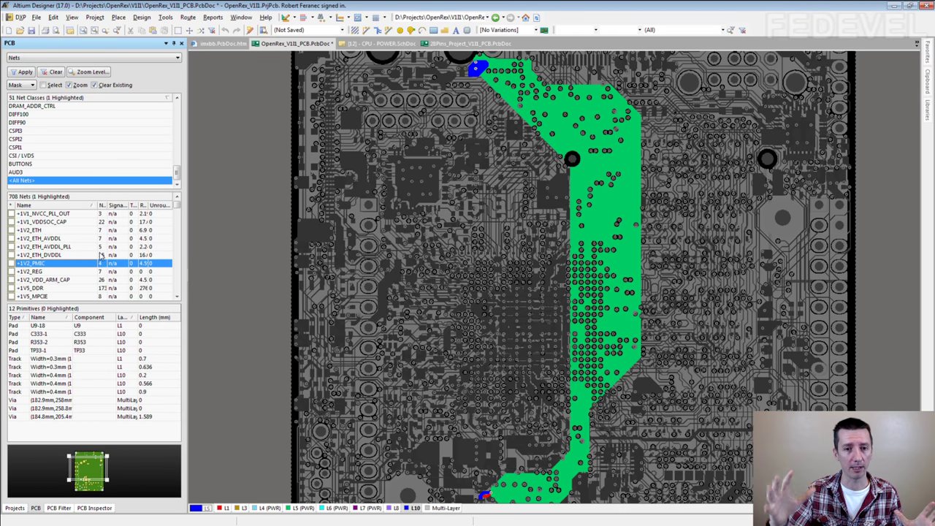
scroll(26, 211, down, 3)
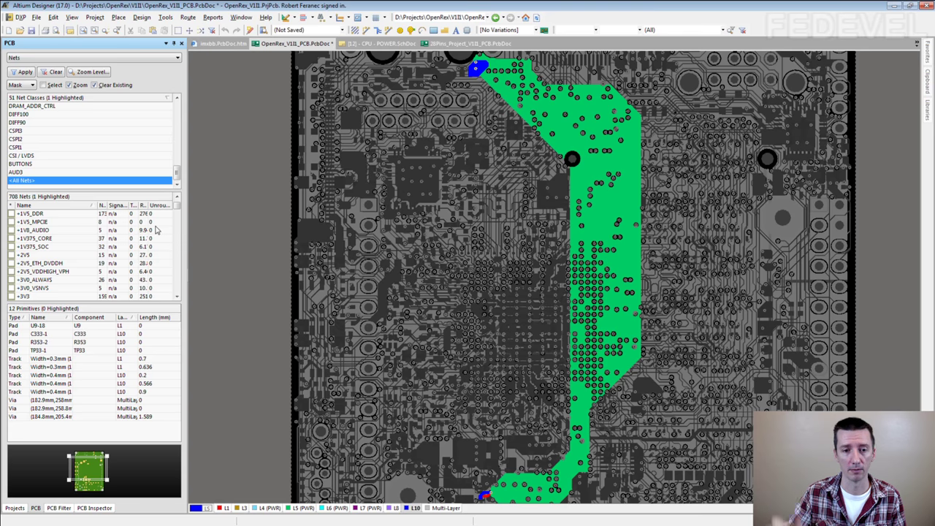
Step: Open 28Pins_Project_V1I1_PCB.PcbDoc from the Projects panel and zoom out to the whole board
click(17, 508)
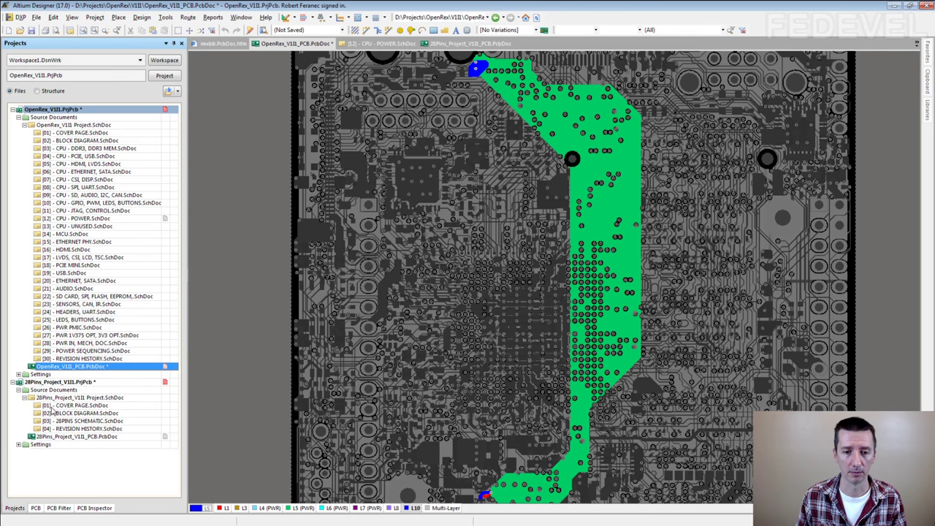
double_click(76, 437)
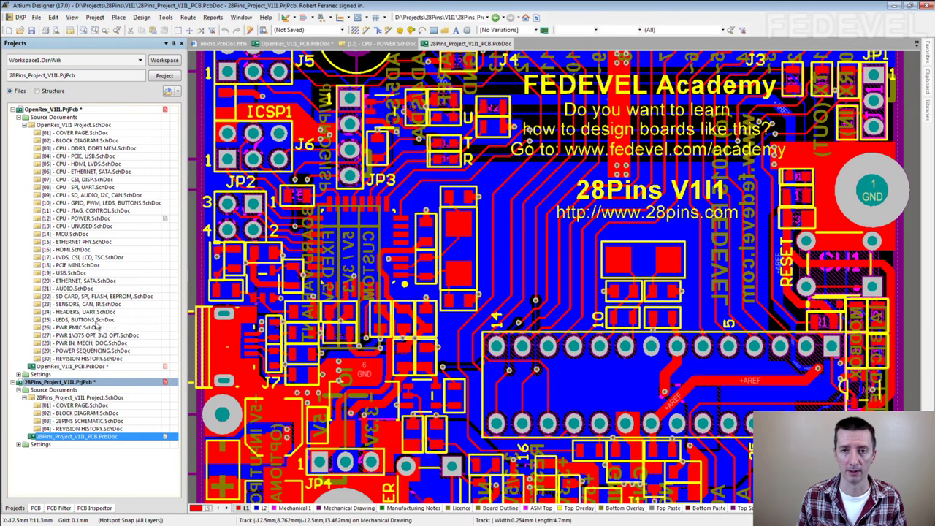
ctrl+scroll(337, 158, down, 2)
ctrl+scroll(307, 162, down, 1)
scroll(287, 165, down, 1)
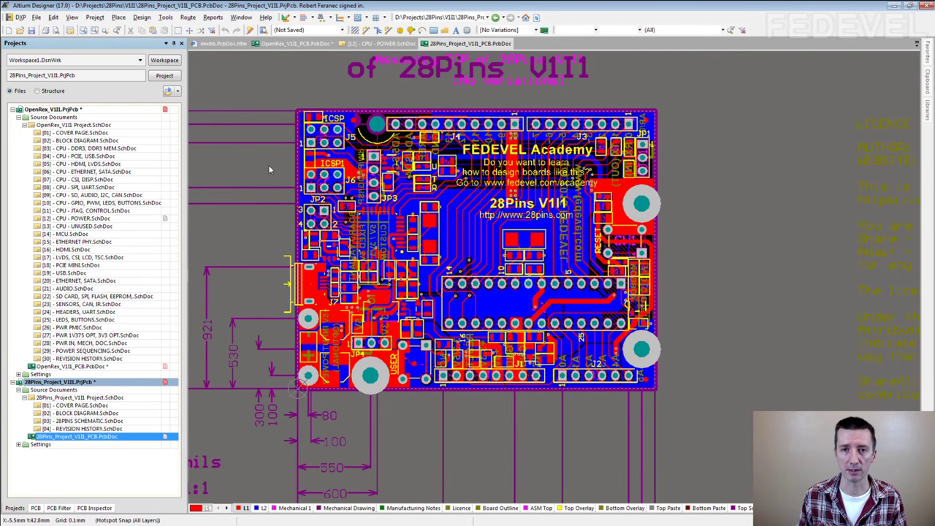
ctrl+scroll(268, 170, up, 1)
click(141, 17)
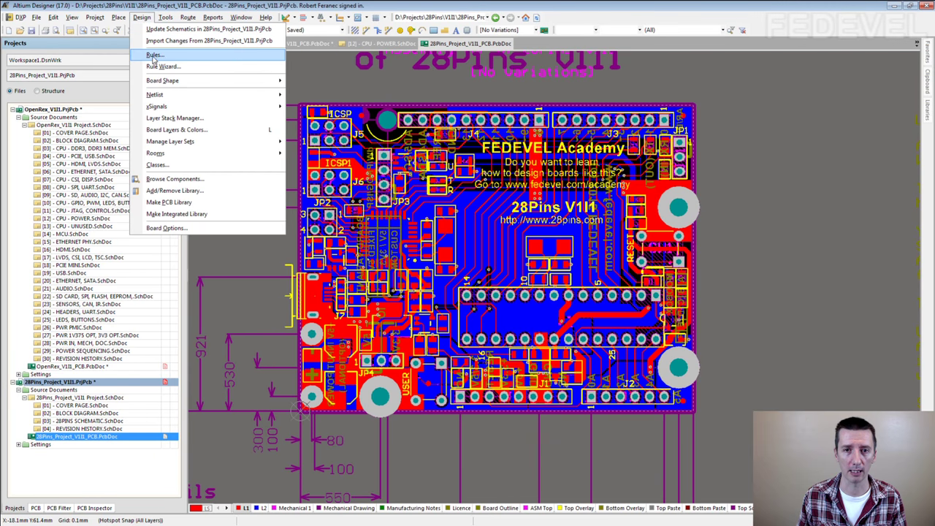
key(d)
key(r)
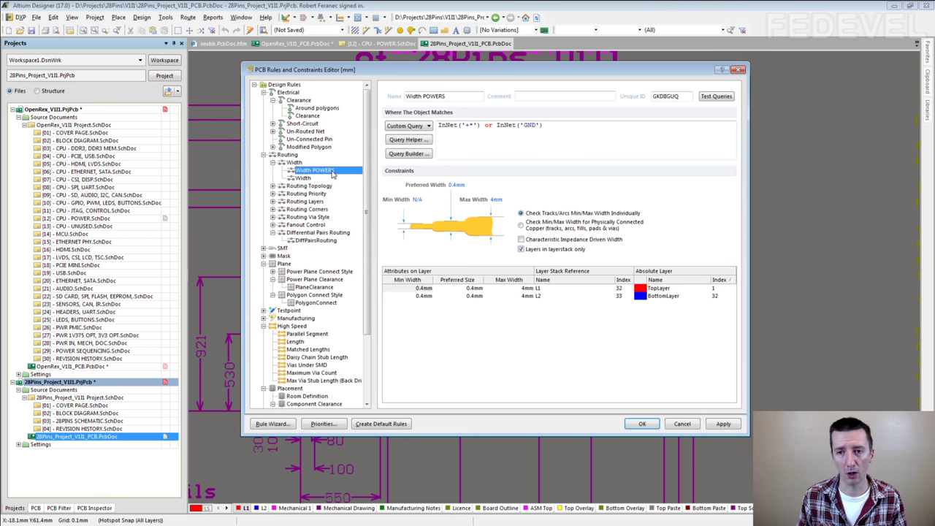
click(466, 125)
double_click(469, 125)
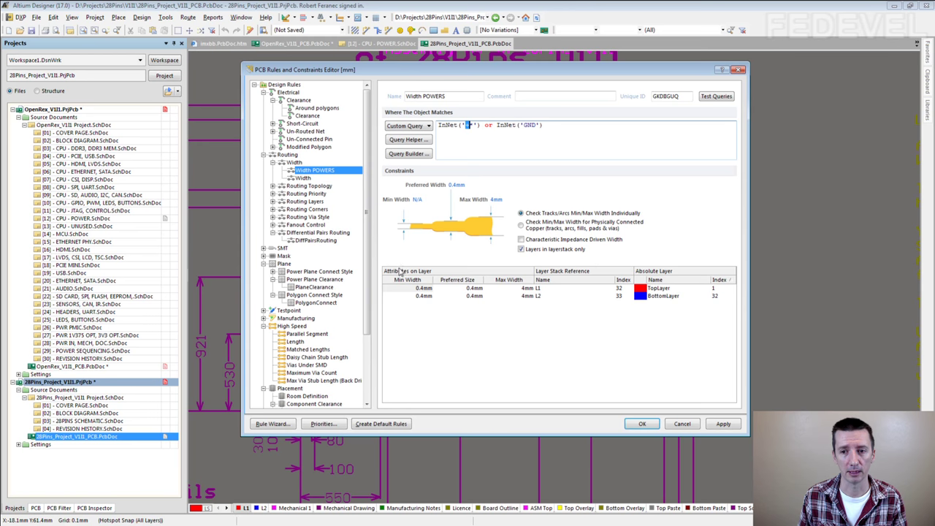
click(304, 178)
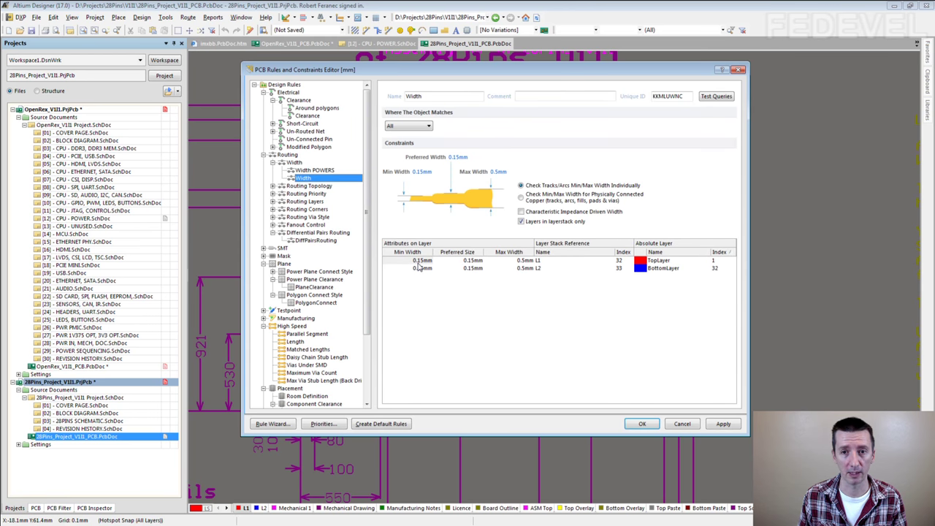
click(316, 171)
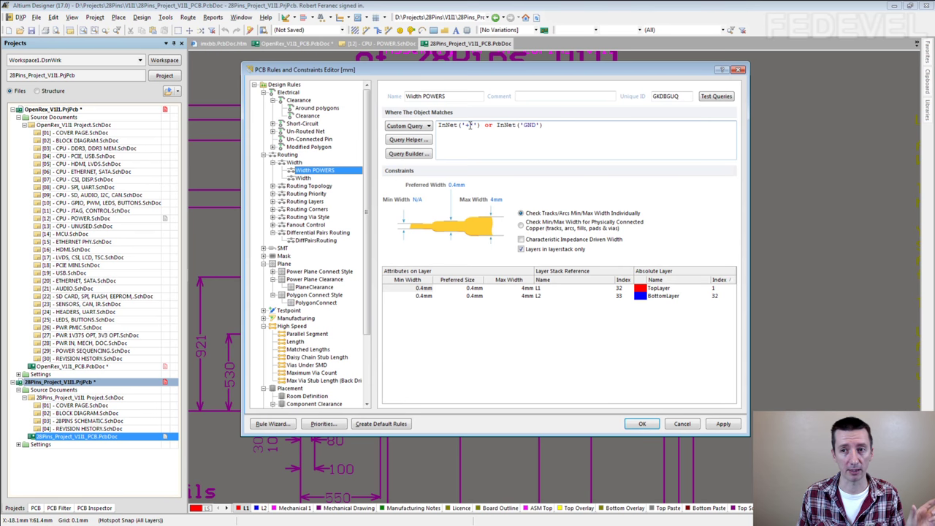
double_click(470, 125)
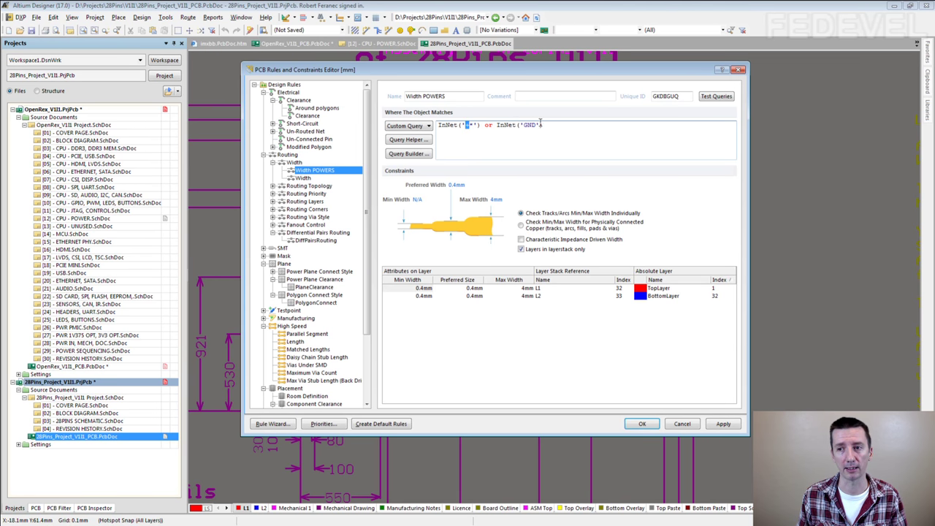
drag(553, 125, 434, 127)
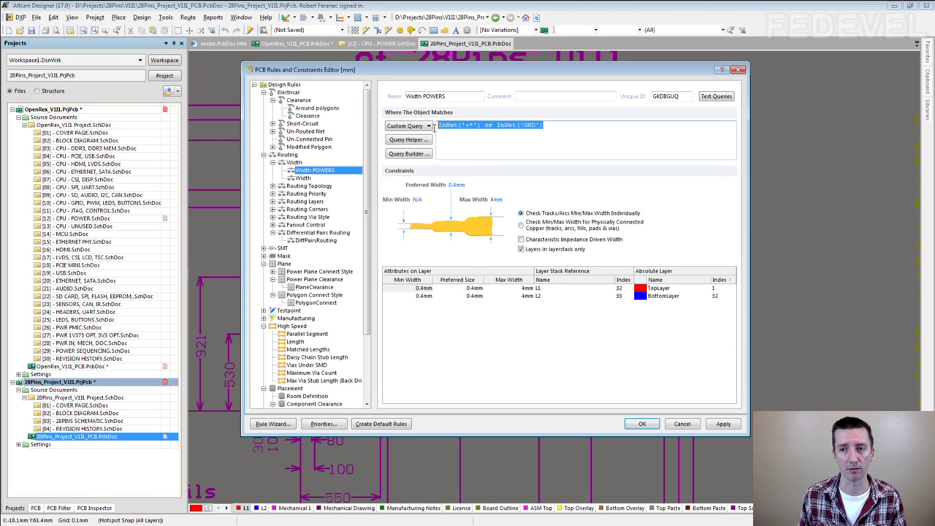
click(739, 69)
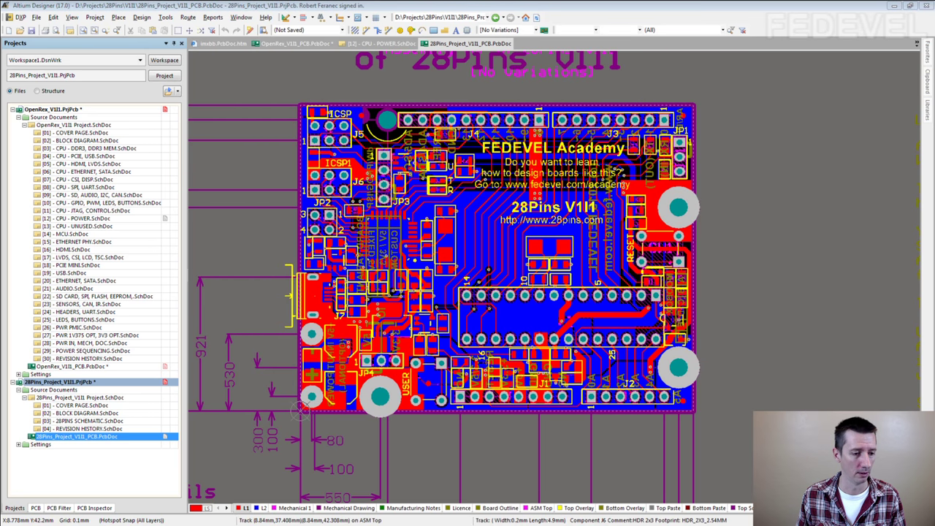